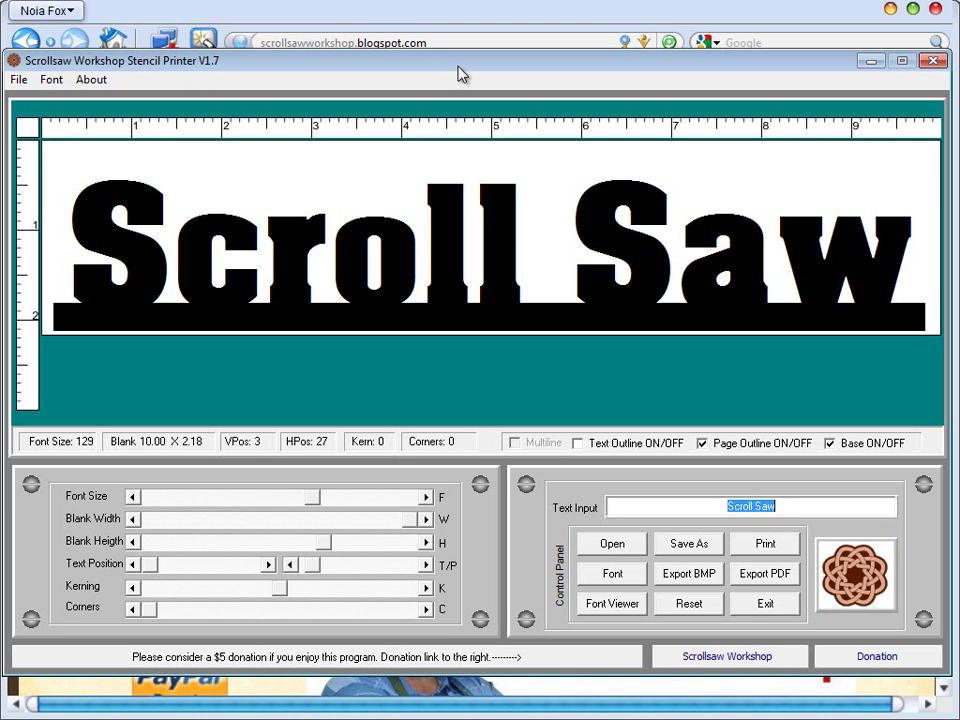
# - Close the desktop Stencil Printer program and switch to the ScrollSaw Workshop Pattern Designer web page
pyautogui.click(934, 62)
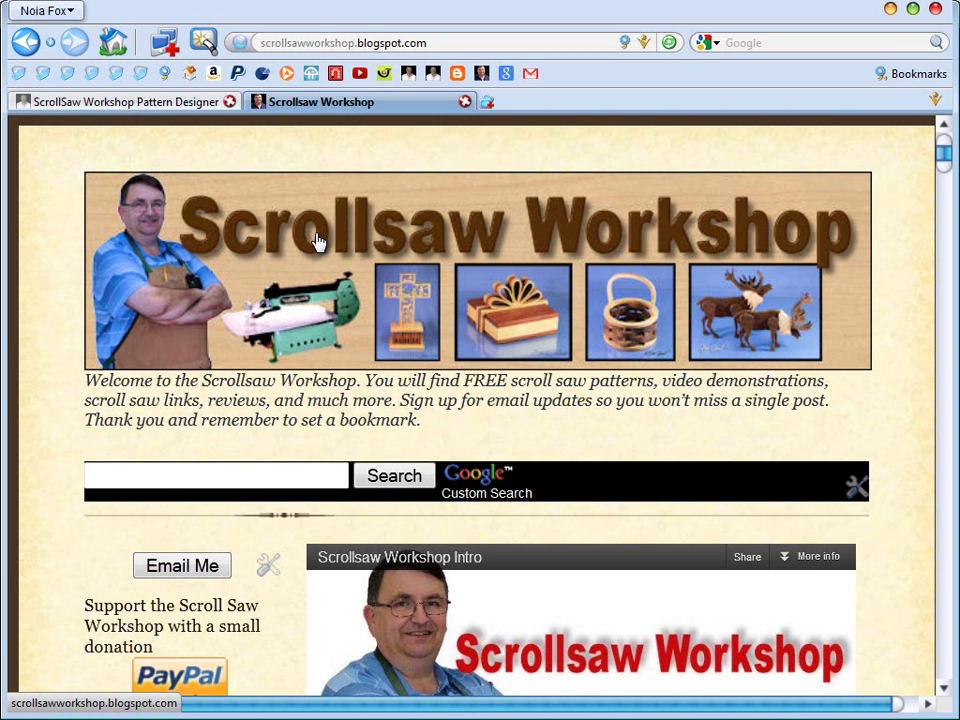
pyautogui.click(113, 101)
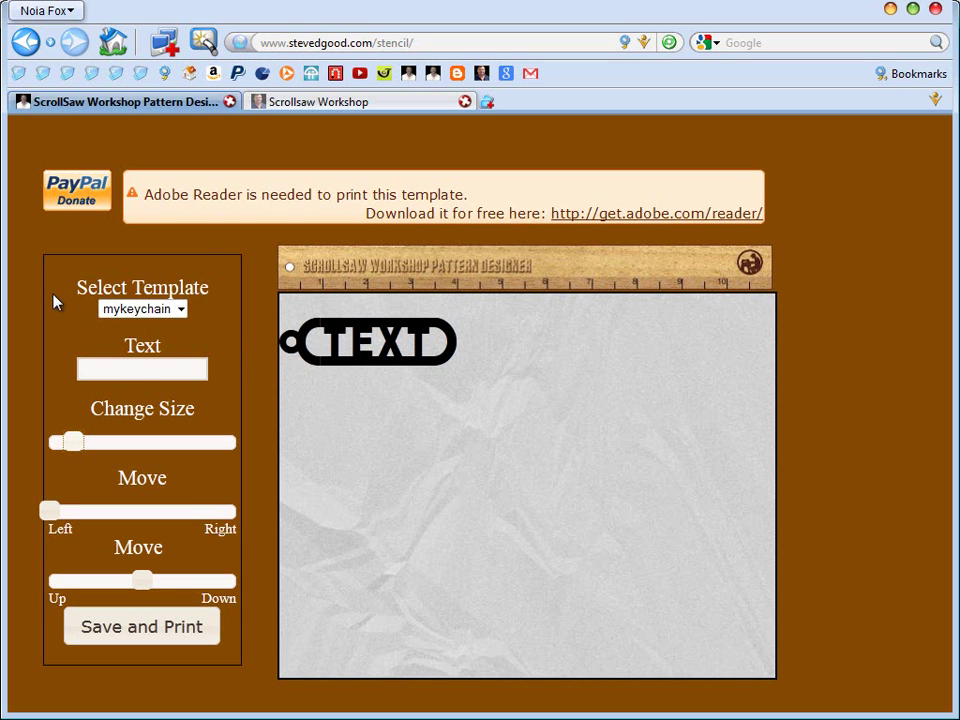
# - Preview the scrollsaw template in the pattern designer and return to the mykeychain template
pyautogui.click(181, 312)
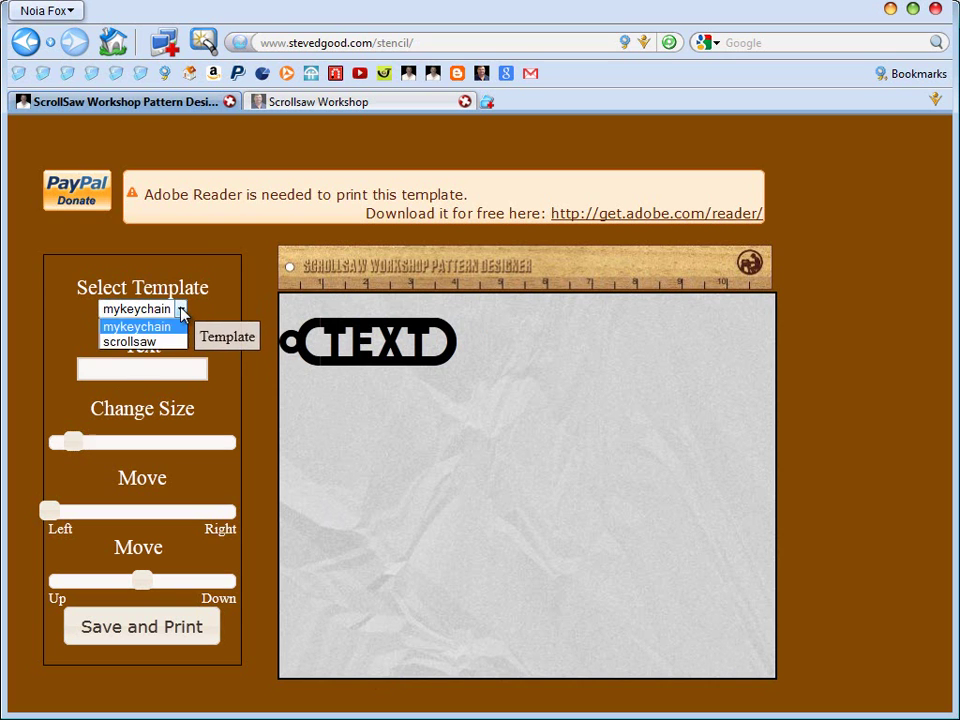
pyautogui.click(147, 344)
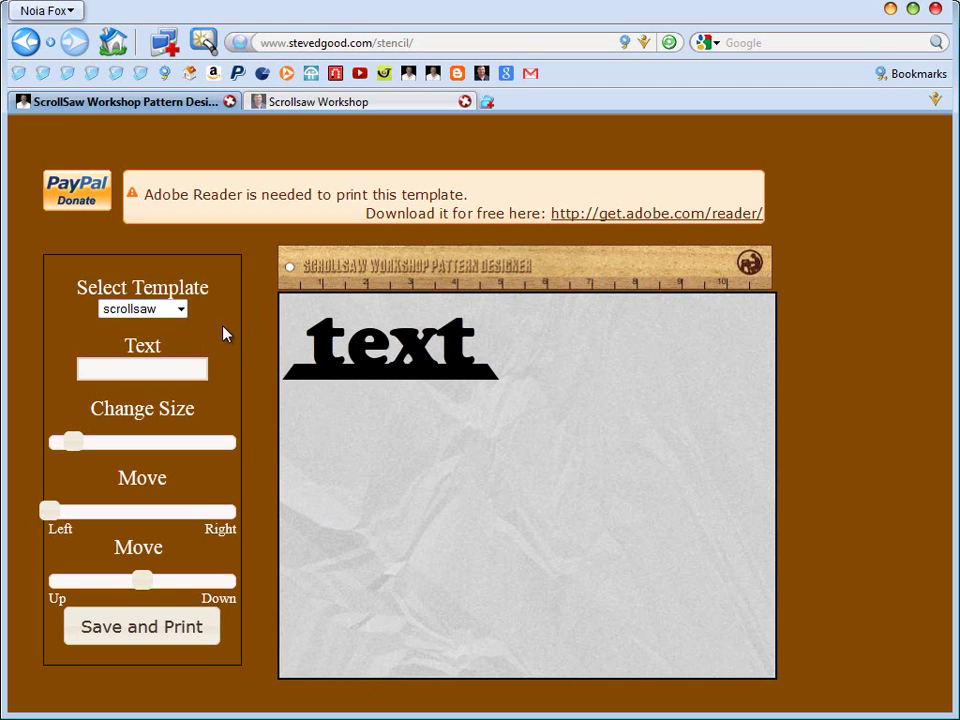
pyautogui.click(181, 309)
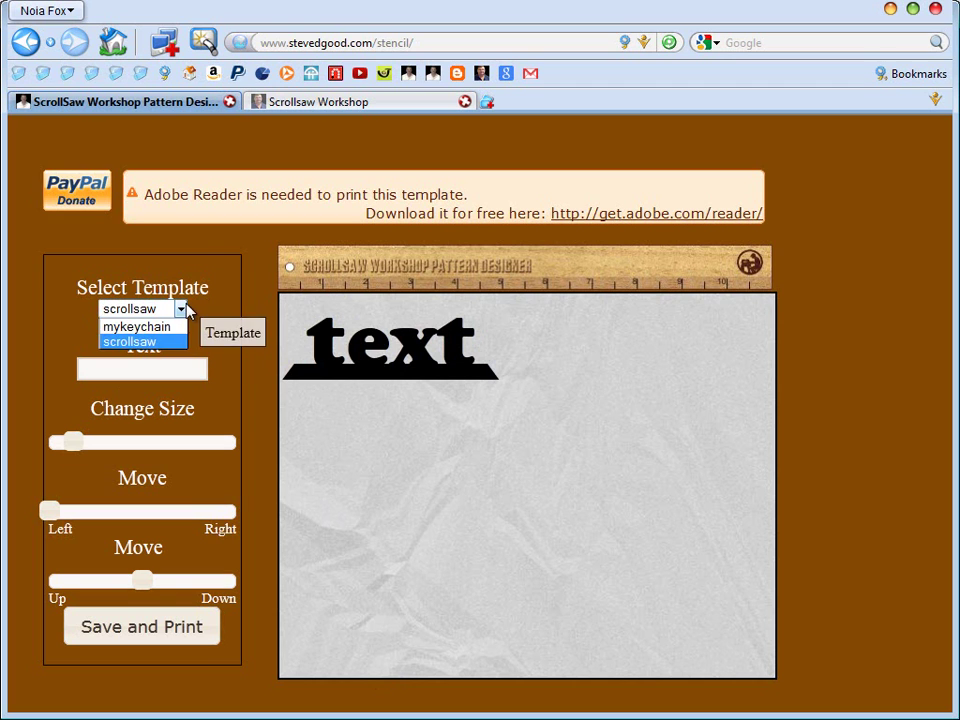
pyautogui.click(178, 327)
# - Enter a first name as the text of the keychain pattern
pyautogui.click(136, 367)
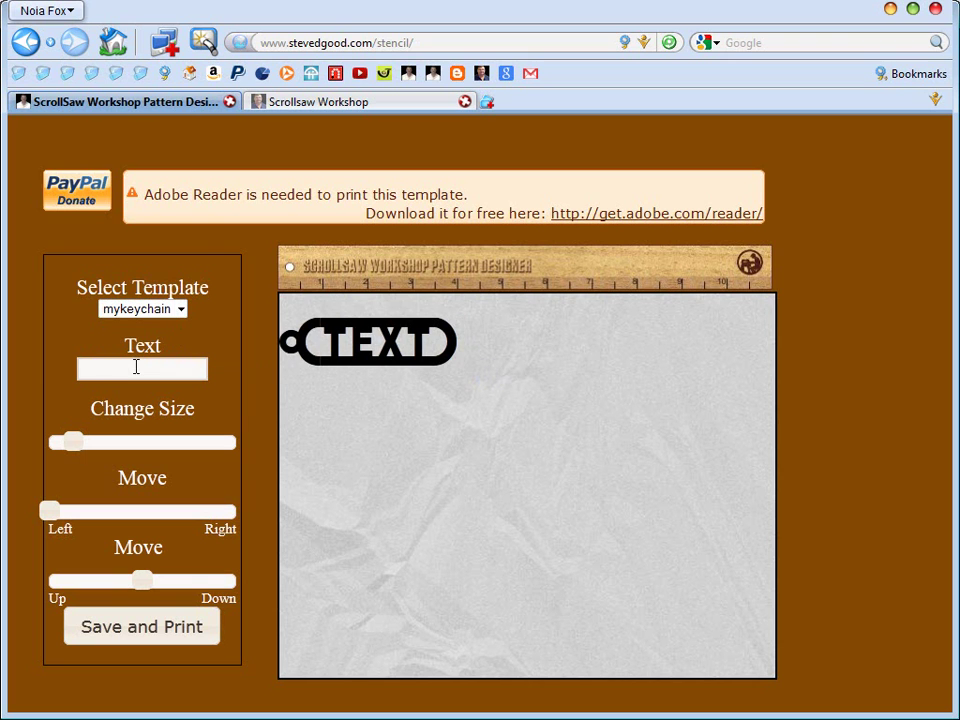
pyautogui.write('steve')
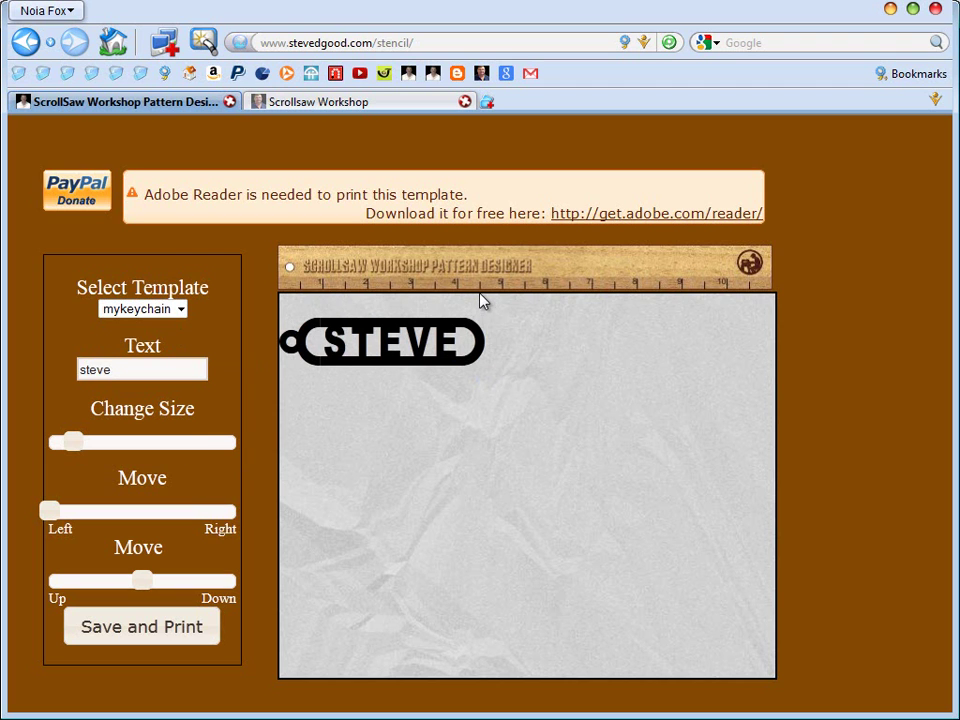
# - Enlarge the keychain pattern to about 7 inches long and move it about 2 inches right and slightly down
pyautogui.moveTo(84, 450)
pyautogui.mouseDown()
pyautogui.moveTo(72, 452)
pyautogui.moveTo(109, 450)
pyautogui.moveTo(81, 446)
pyautogui.moveTo(107, 440)
pyautogui.moveTo(94, 441)
pyautogui.mouseUp()
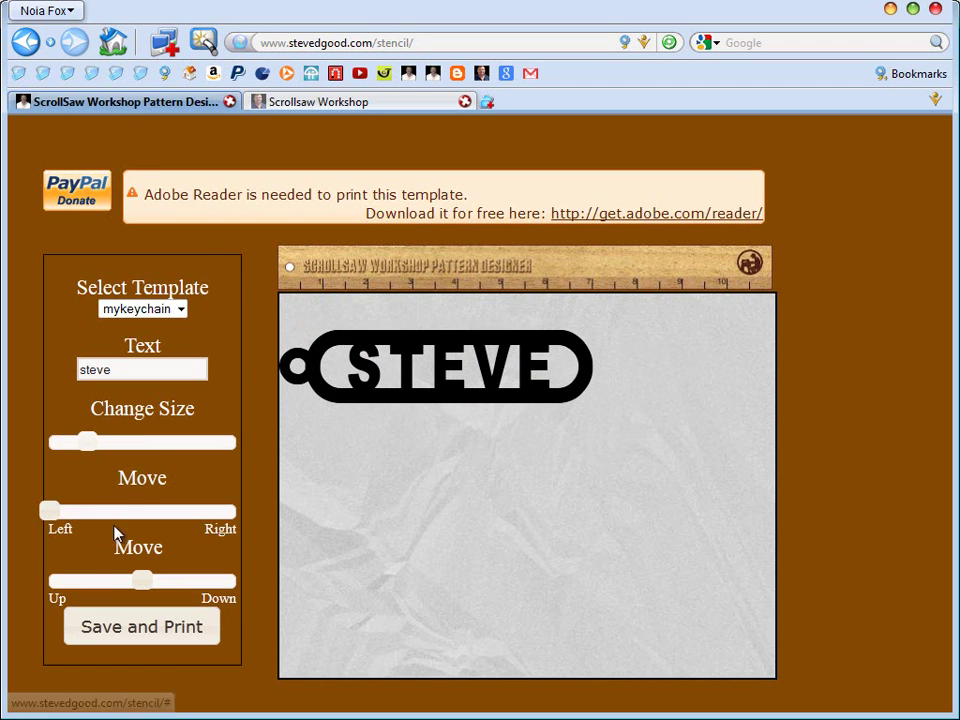
pyautogui.moveTo(54, 514); pyautogui.dragTo(86, 517)
pyautogui.moveTo(142, 588)
pyautogui.mouseDown()
pyautogui.moveTo(135, 579)
pyautogui.moveTo(183, 585)
pyautogui.moveTo(145, 585)
pyautogui.mouseUp()
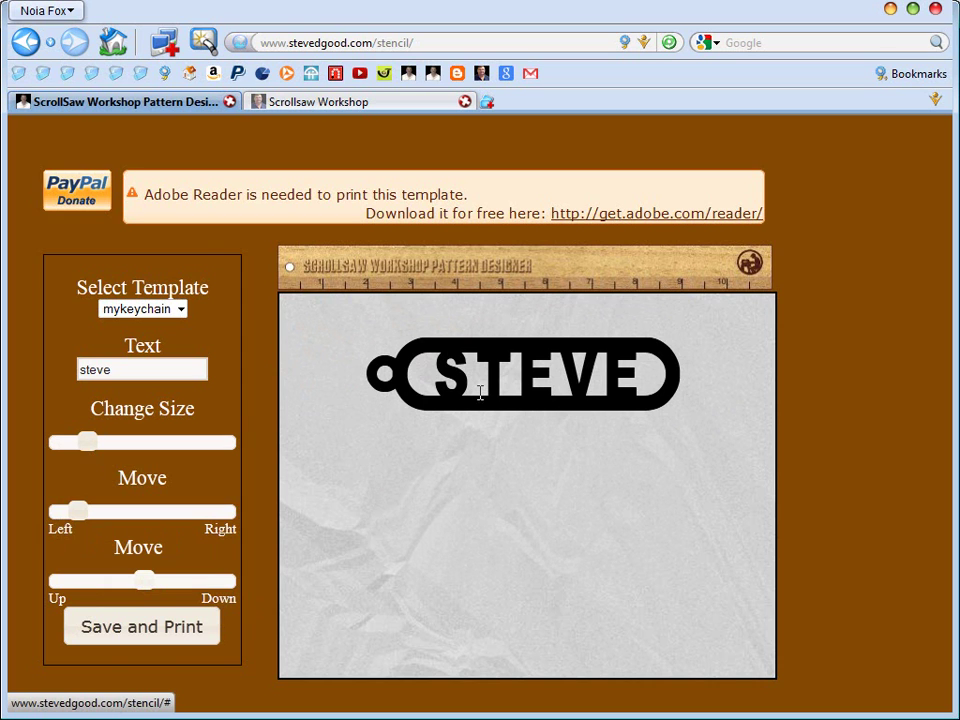
# - Generate the keychain pattern's PDF and examine its print settings without printing
pyautogui.click(138, 636)
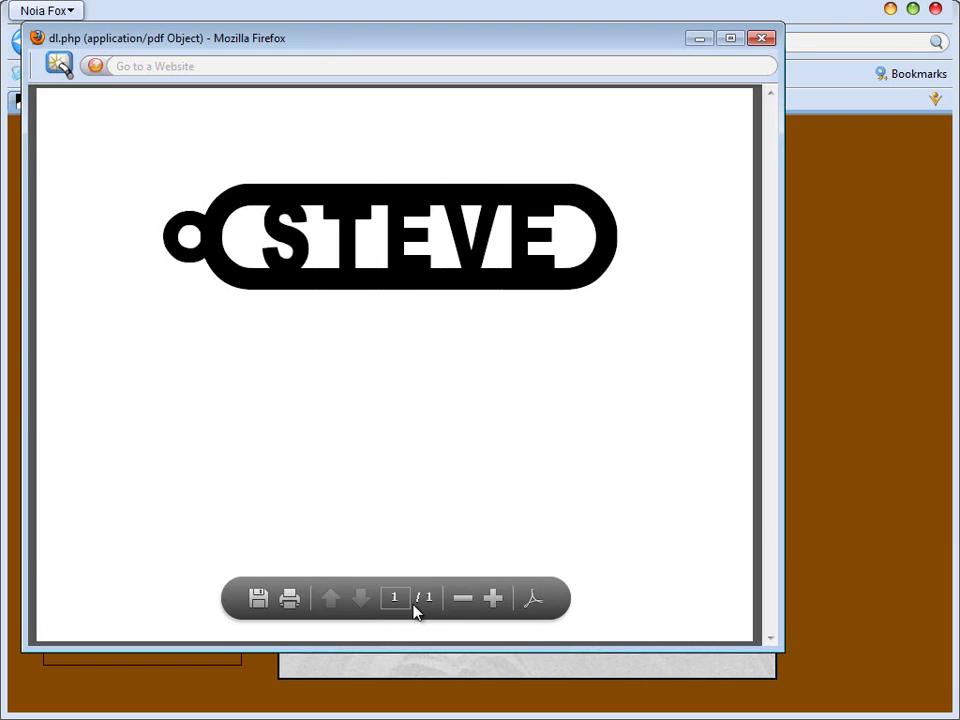
pyautogui.click(290, 600)
pyautogui.moveTo(304, 168); pyautogui.dragTo(472, 74)
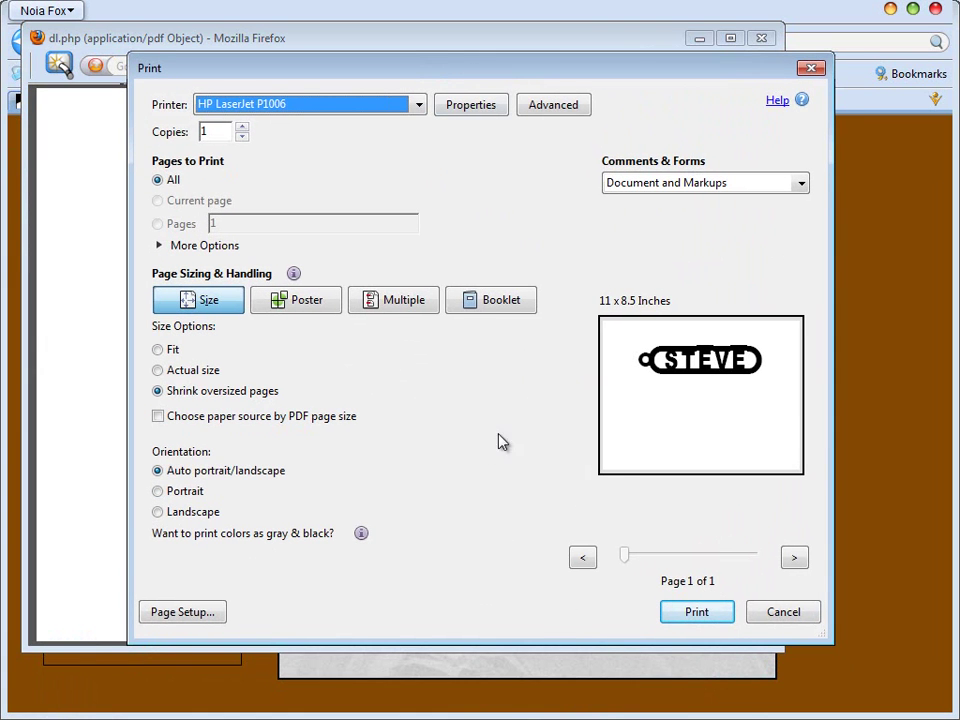
pyautogui.click(771, 620)
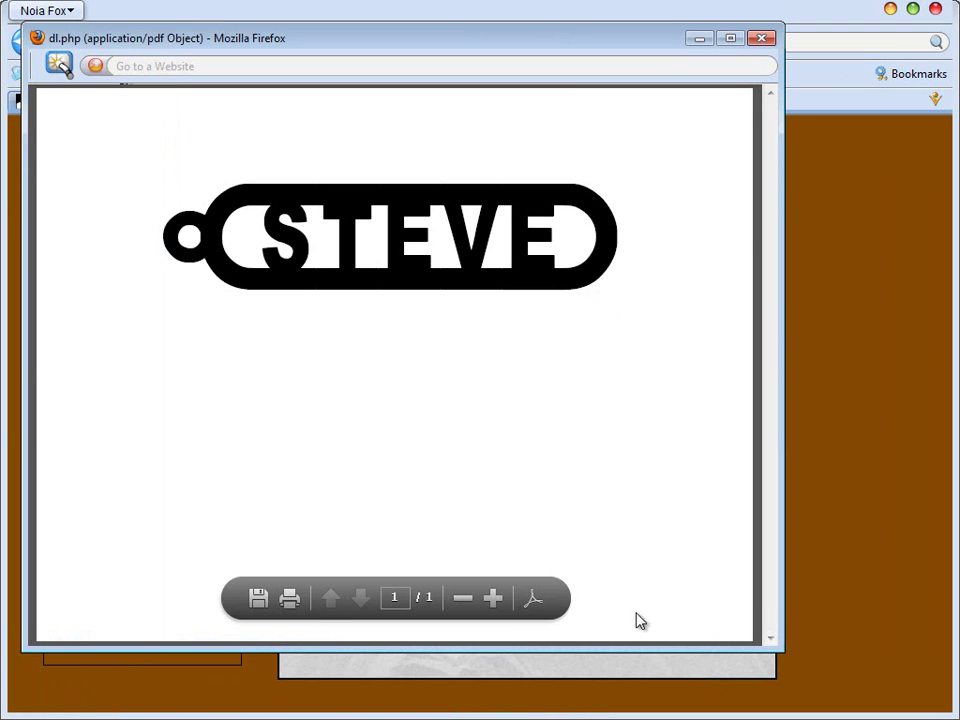
# - Examine the save options for the keychain PDF without saving, and close the PDF window
pyautogui.click(260, 603)
pyautogui.moveTo(283, 66); pyautogui.dragTo(390, 176)
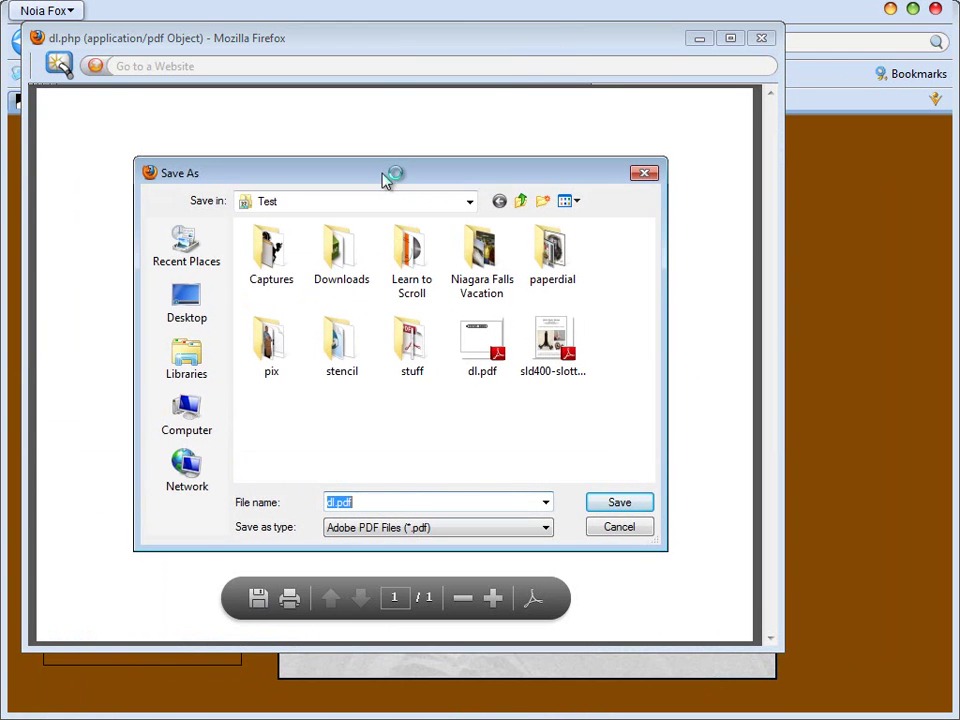
pyautogui.click(618, 529)
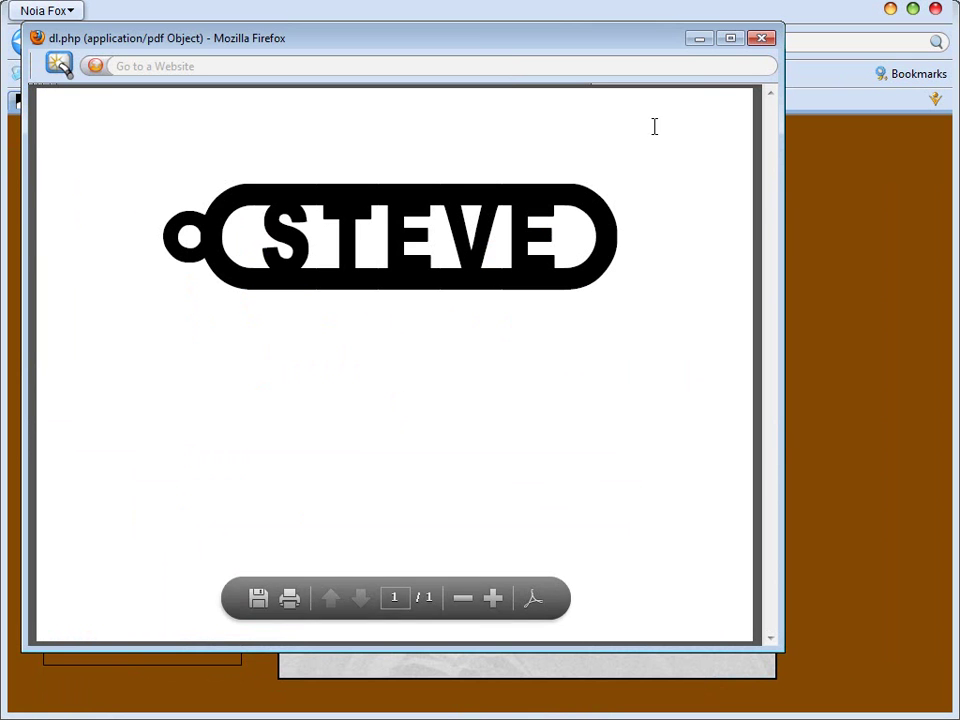
pyautogui.click(762, 40)
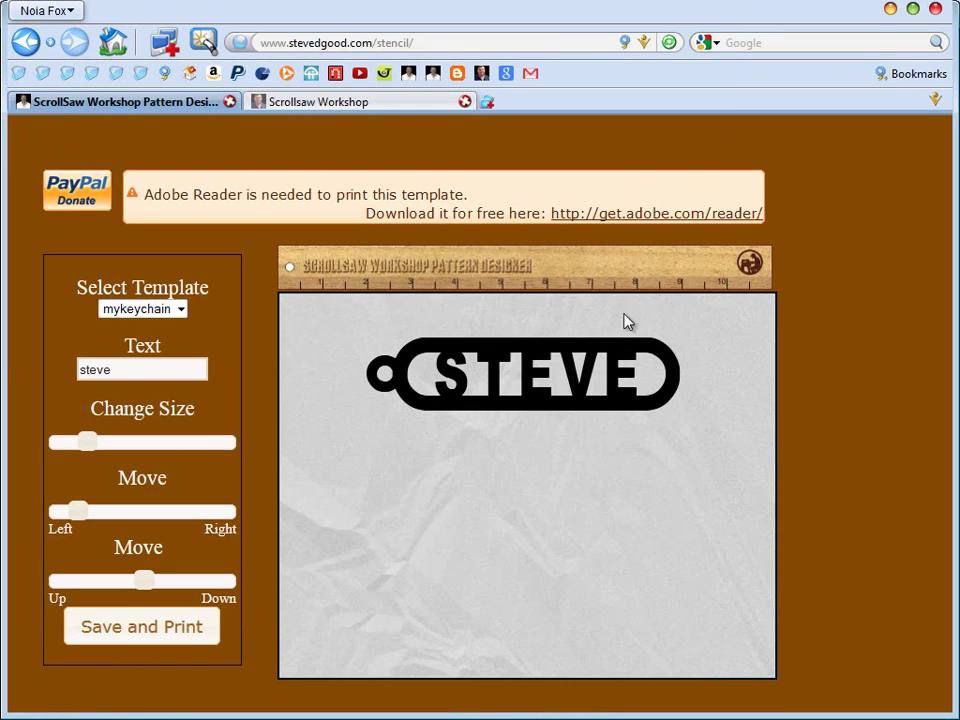
# - Shrink the keychain pattern to about 4 inches long and check its PDF output
pyautogui.moveTo(87, 441); pyautogui.dragTo(67, 441)
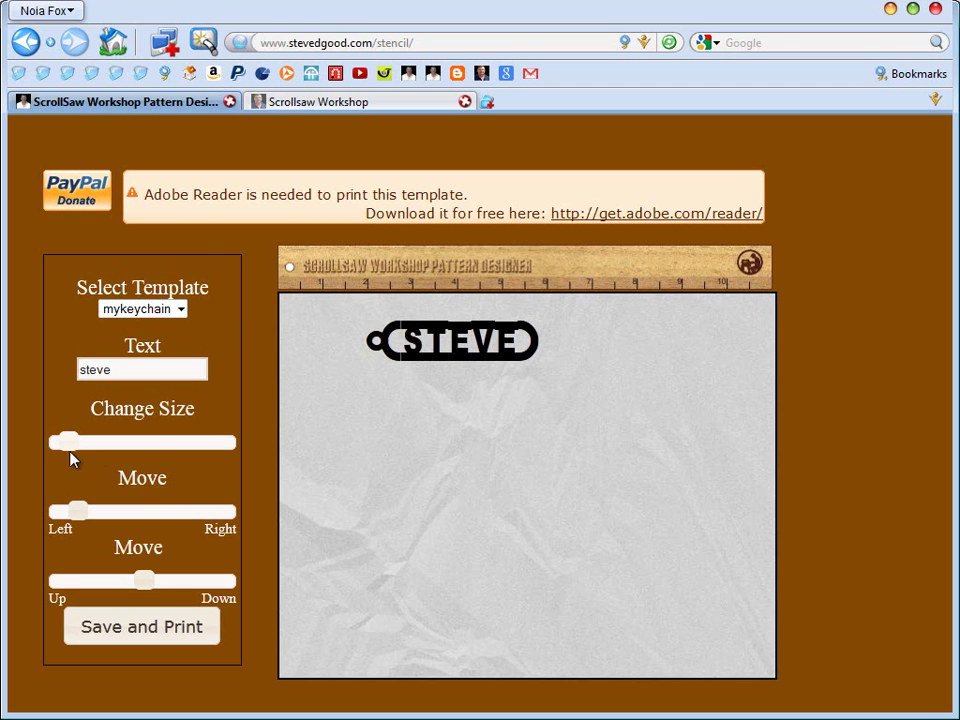
pyautogui.click(158, 632)
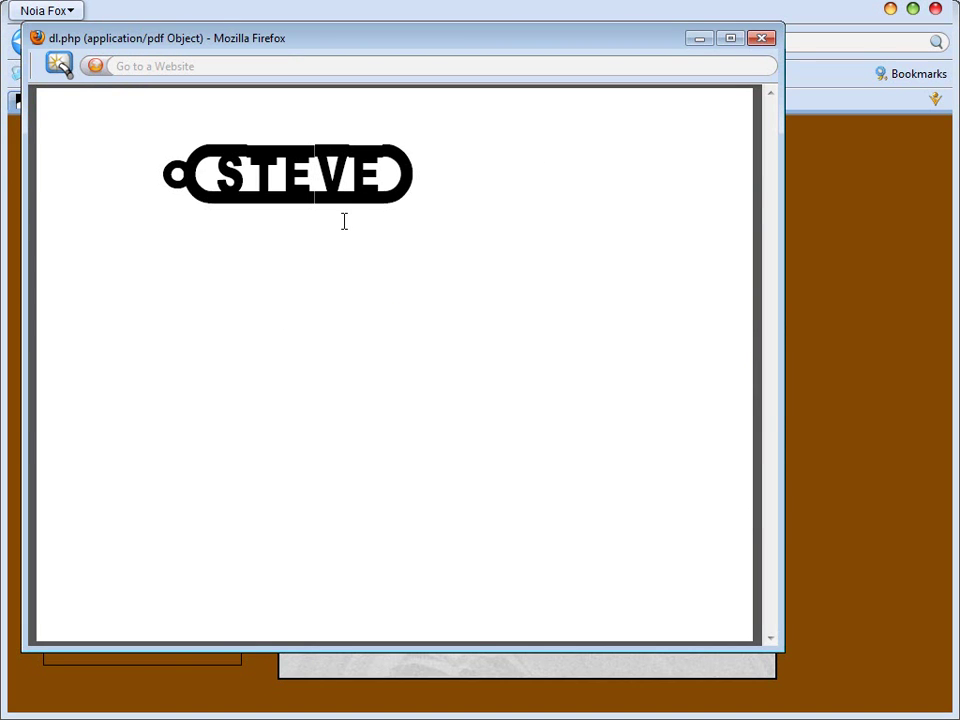
pyautogui.click(762, 40)
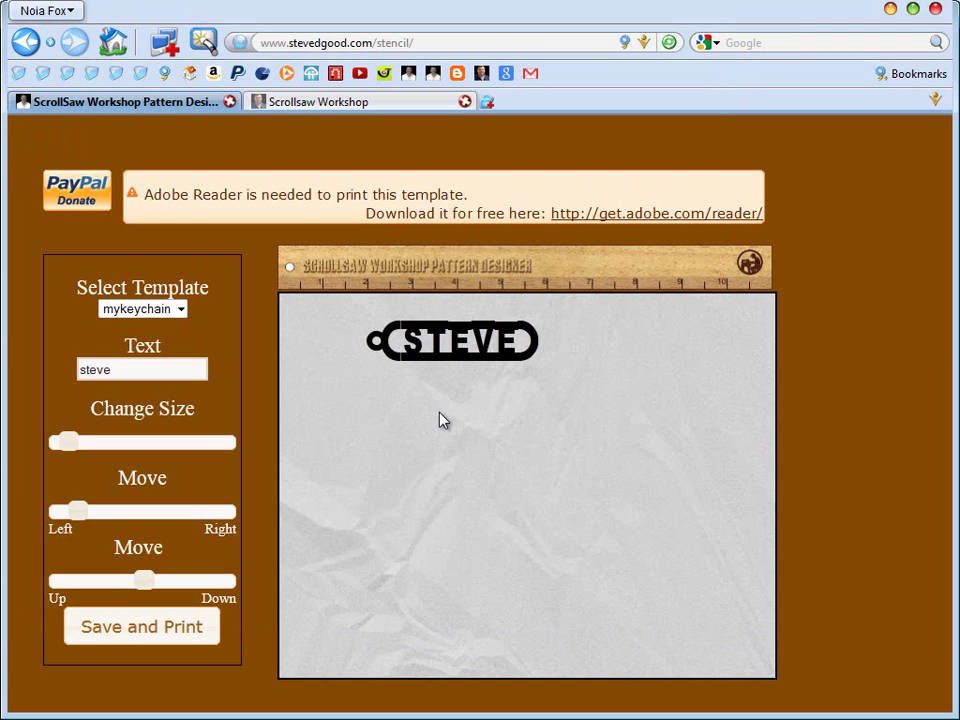
# - Change the template to scrollsaw and replace the text with the person's full name, capitalised
pyautogui.click(181, 310)
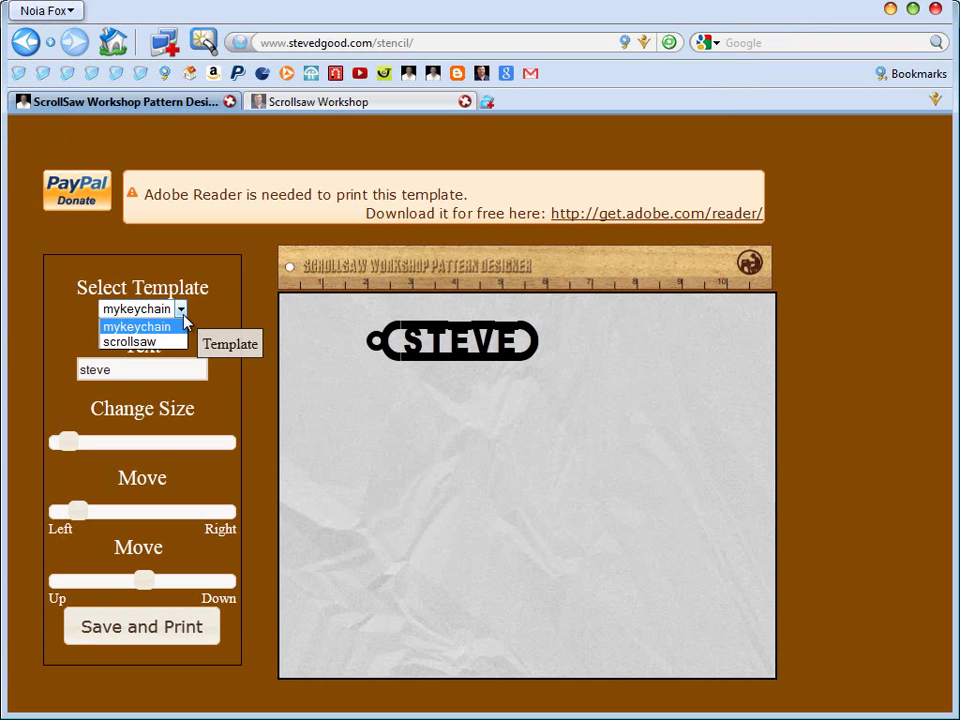
pyautogui.click(140, 342)
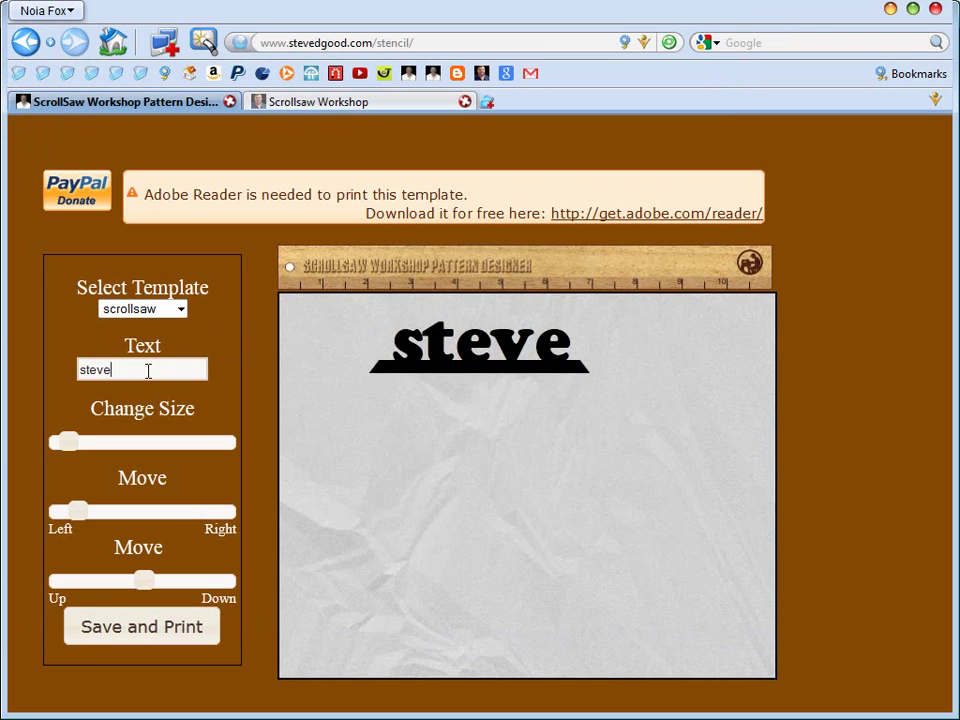
pyautogui.press('BackSpace')
pyautogui.press('BackSpace')
pyautogui.press('BackSpace')
pyautogui.press('BackSpace')
pyautogui.write('S')
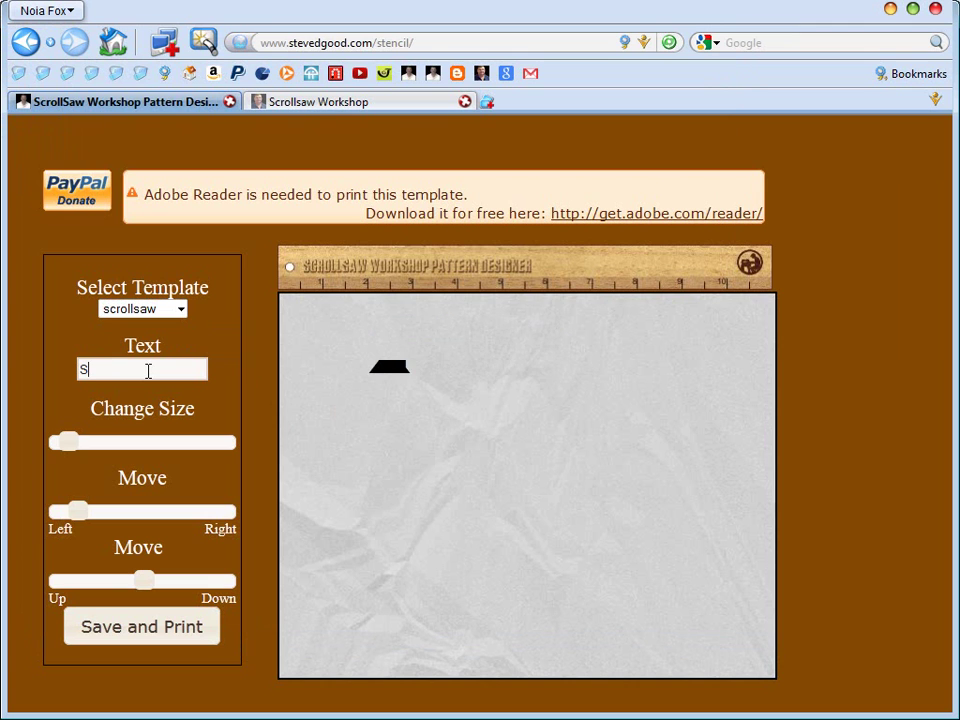
pyautogui.write('teve Good')
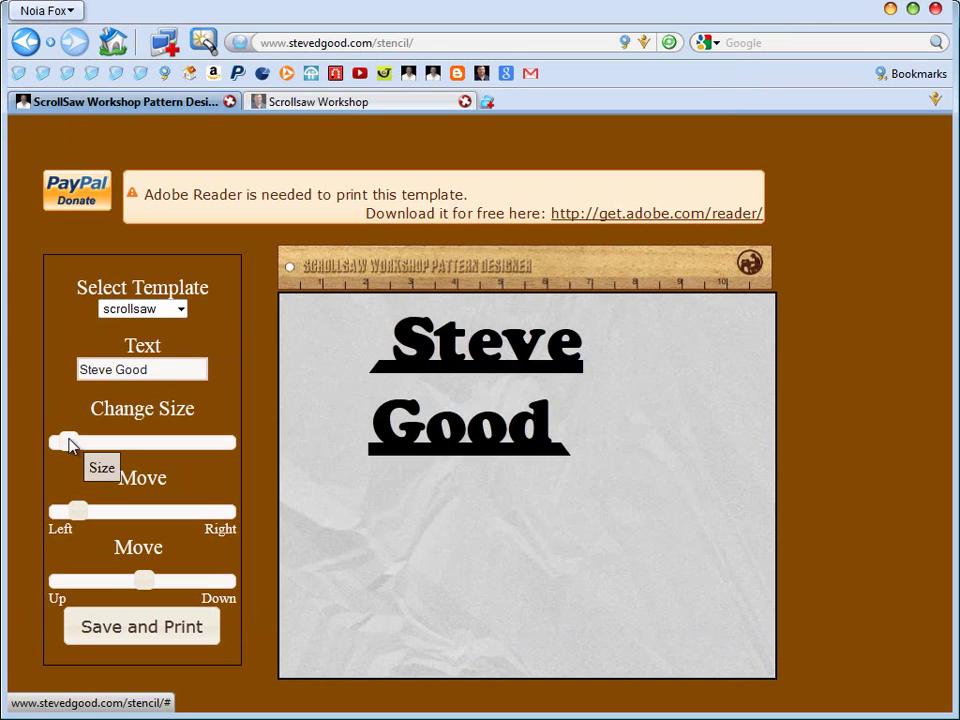
# - Resize the name sign to fit on one line, about 9.7 inches long, and move it near the page's left edge
pyautogui.moveTo(71, 440); pyautogui.dragTo(64, 440)
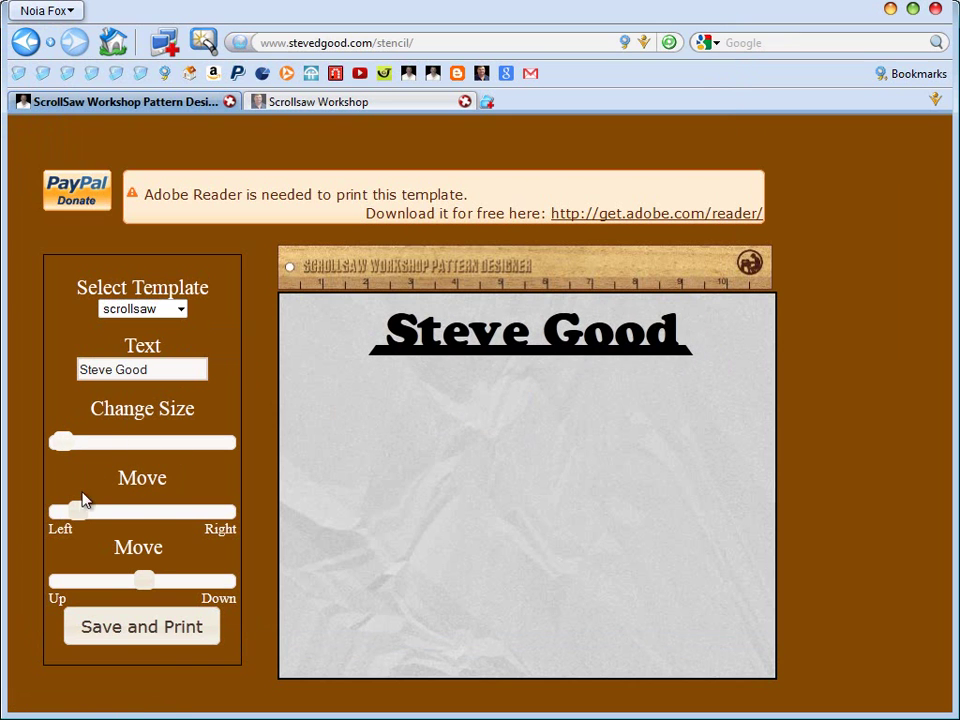
pyautogui.moveTo(76, 511); pyautogui.dragTo(52, 518)
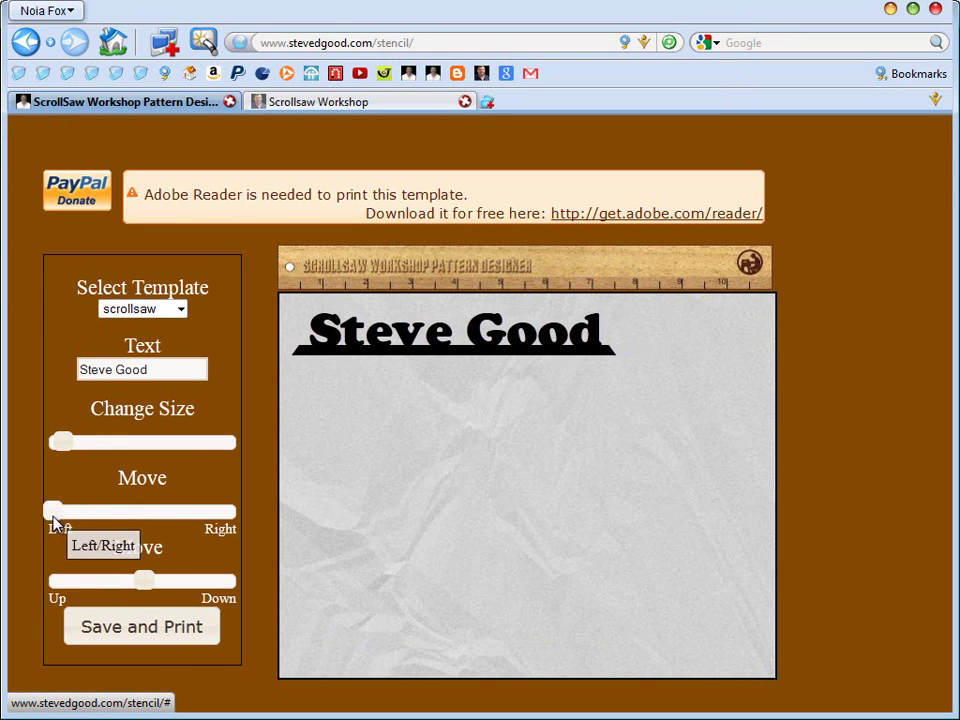
pyautogui.moveTo(57, 446); pyautogui.dragTo(66, 444)
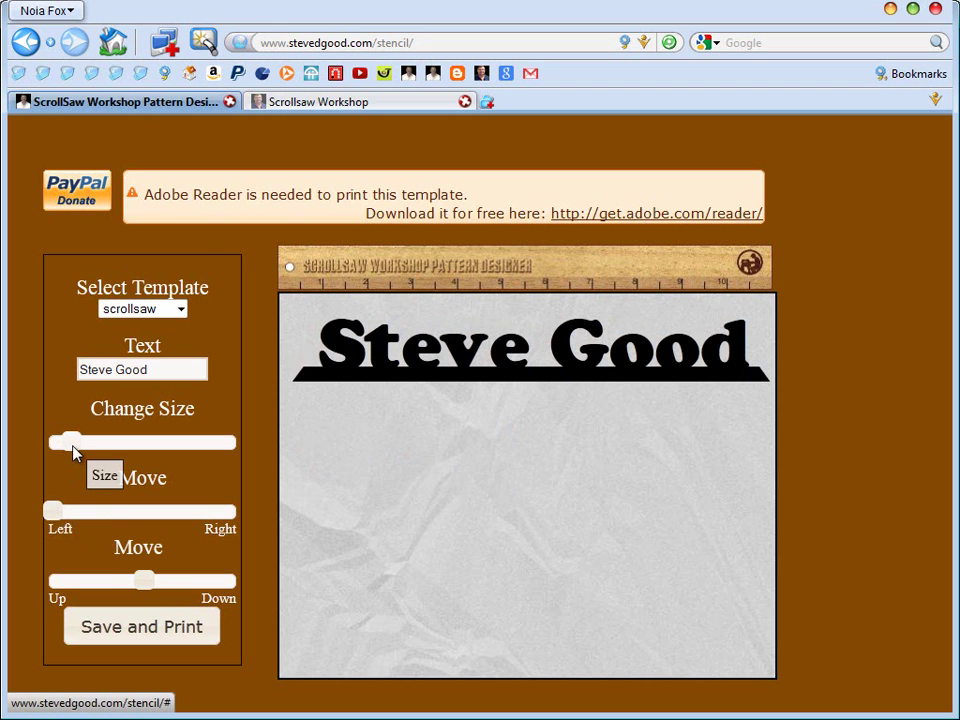
pyautogui.moveTo(72, 450)
pyautogui.mouseDown()
pyautogui.moveTo(79, 446)
pyautogui.moveTo(66, 444)
pyautogui.mouseUp()
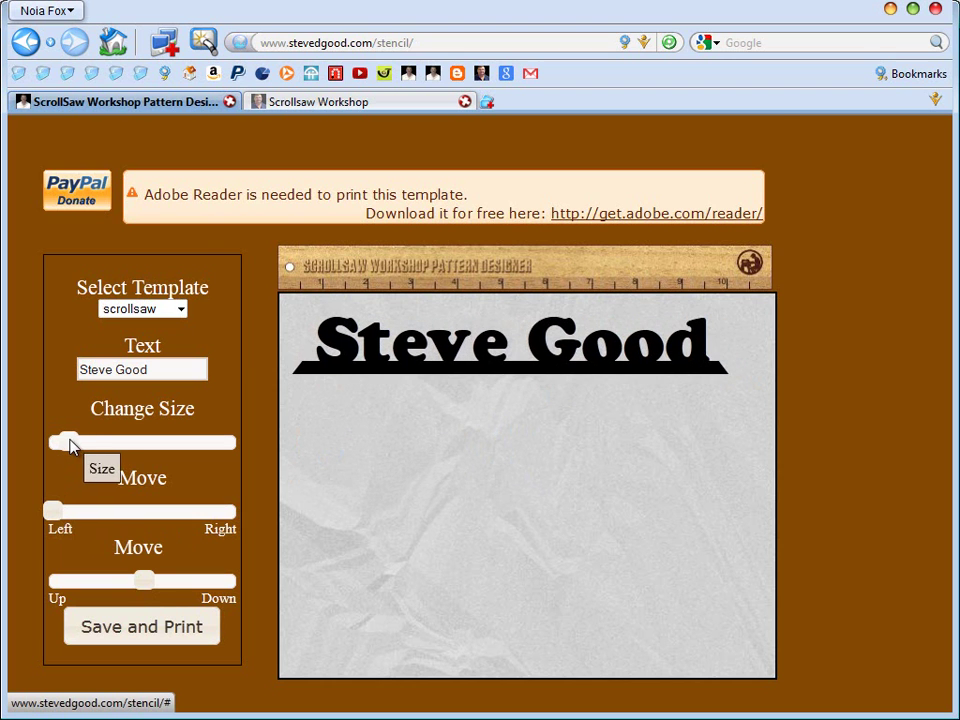
# - Check the name sign's PDF output, close it, and increase the pattern size
pyautogui.click(139, 625)
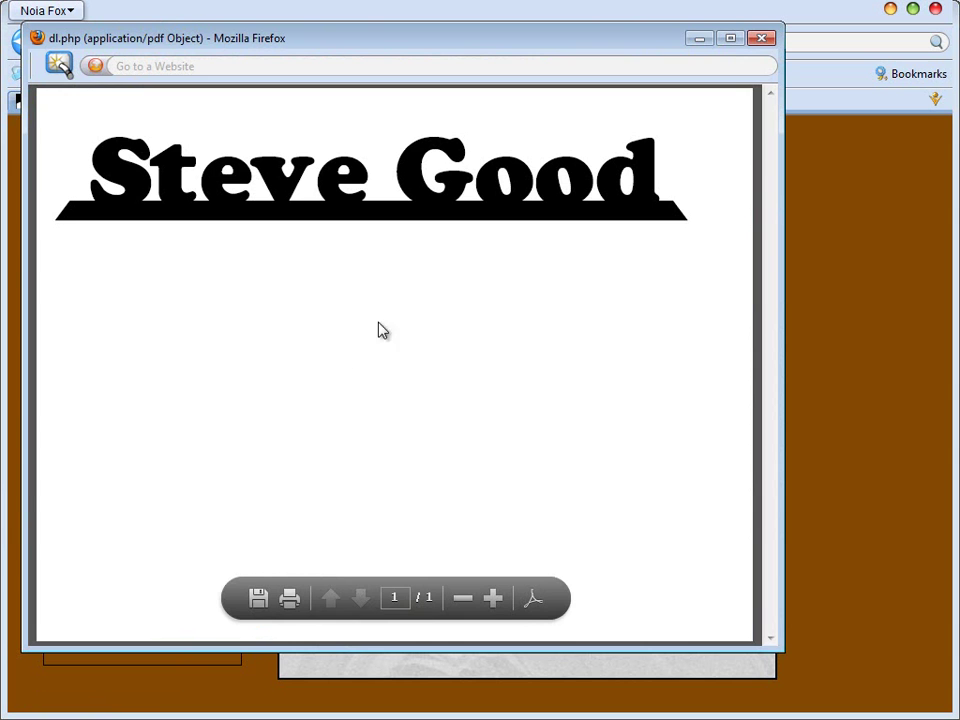
pyautogui.click(761, 38)
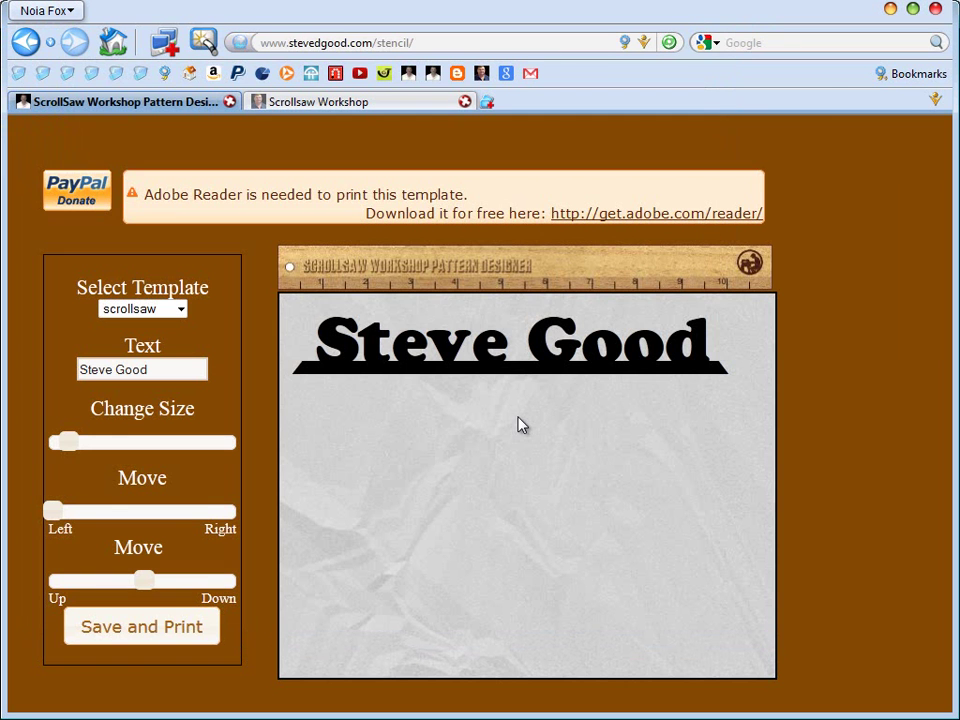
pyautogui.moveTo(71, 445); pyautogui.dragTo(90, 451)
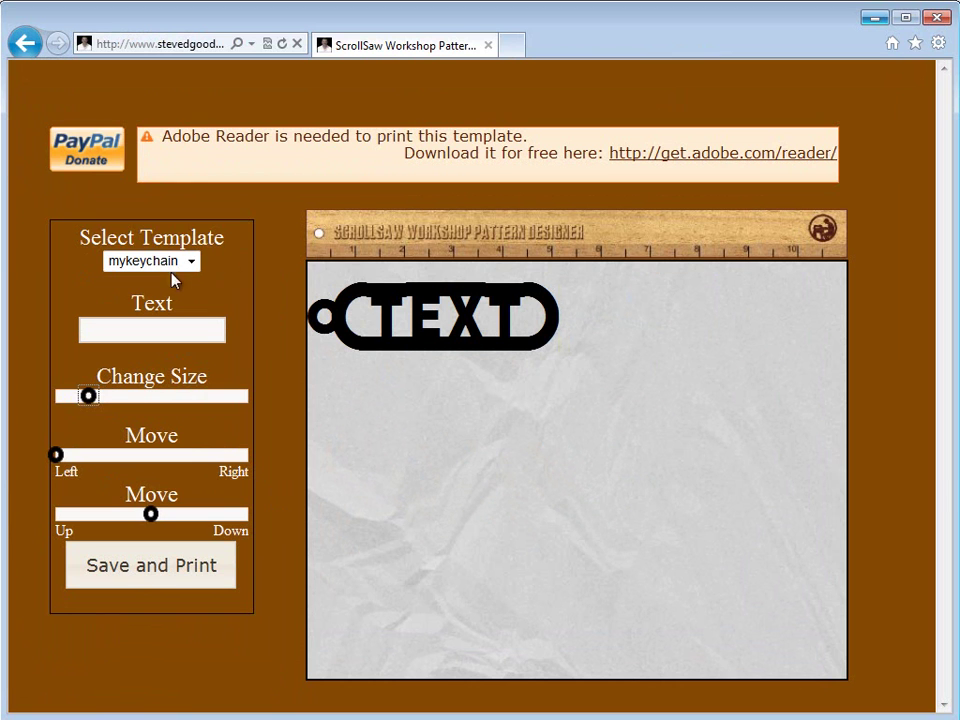
# - In Internet Explorer, apply the scrollsaw template with the person's full name as text and reduce the sign's size
pyautogui.click(191, 261)
pyautogui.click(161, 299)
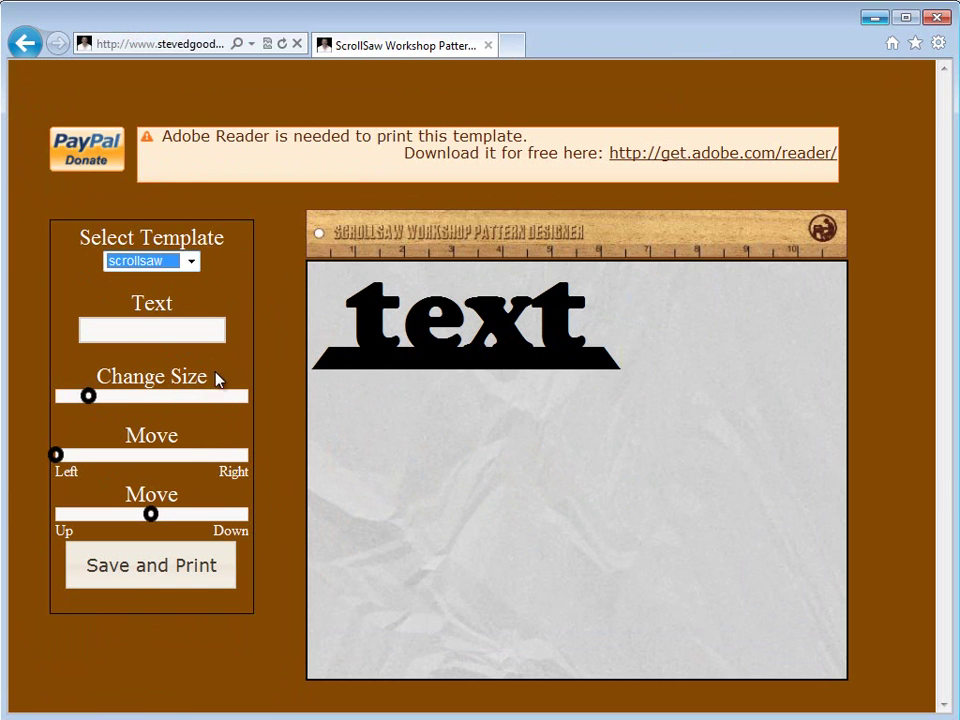
pyautogui.click(139, 330)
pyautogui.write('Steve Good')
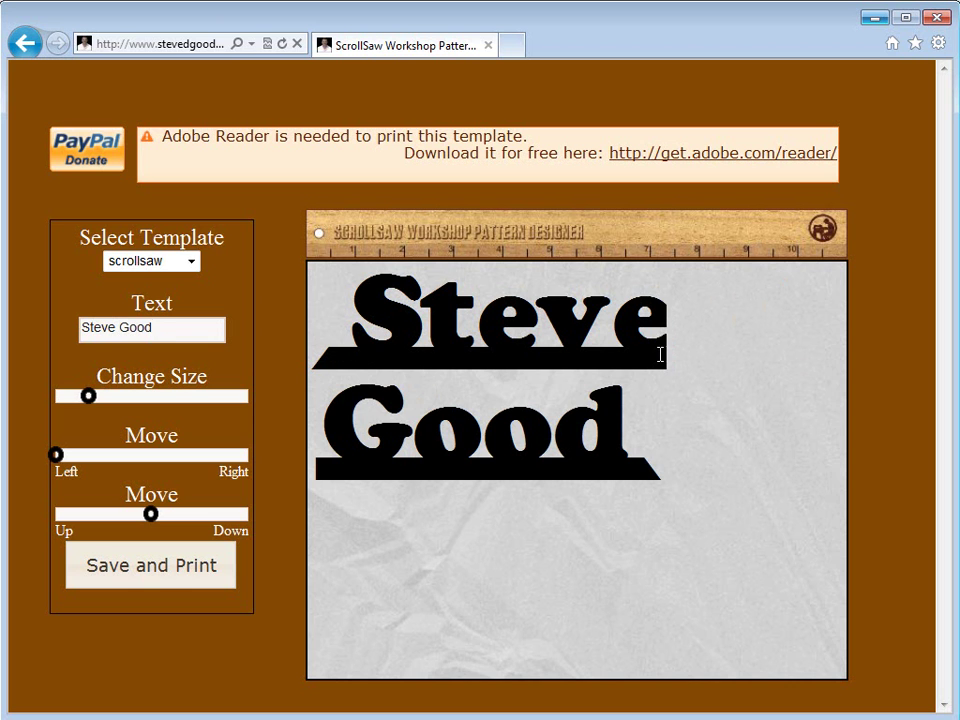
pyautogui.moveTo(89, 396); pyautogui.dragTo(81, 398)
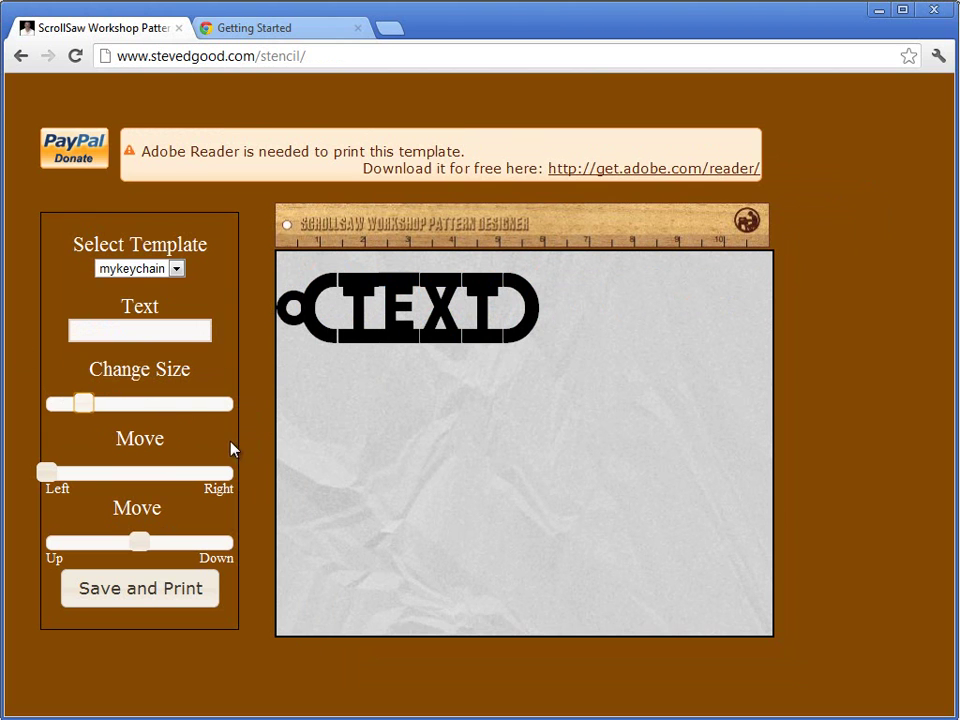
# - In Chrome, generate the default keychain pattern's PDF, look at its viewer controls and close it
pyautogui.click(118, 598)
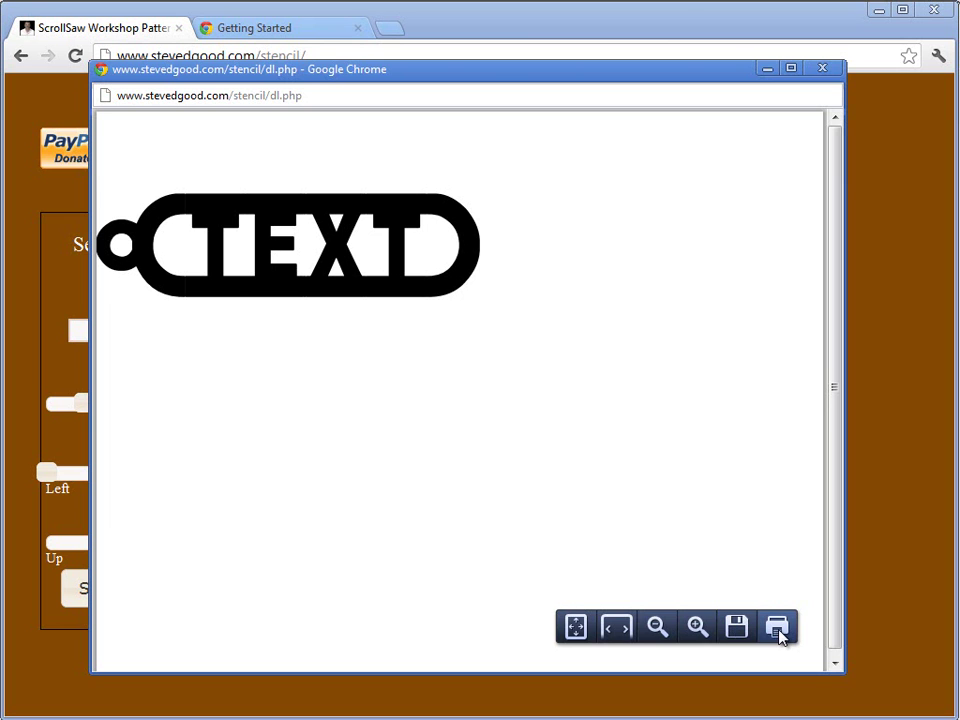
pyautogui.click(821, 69)
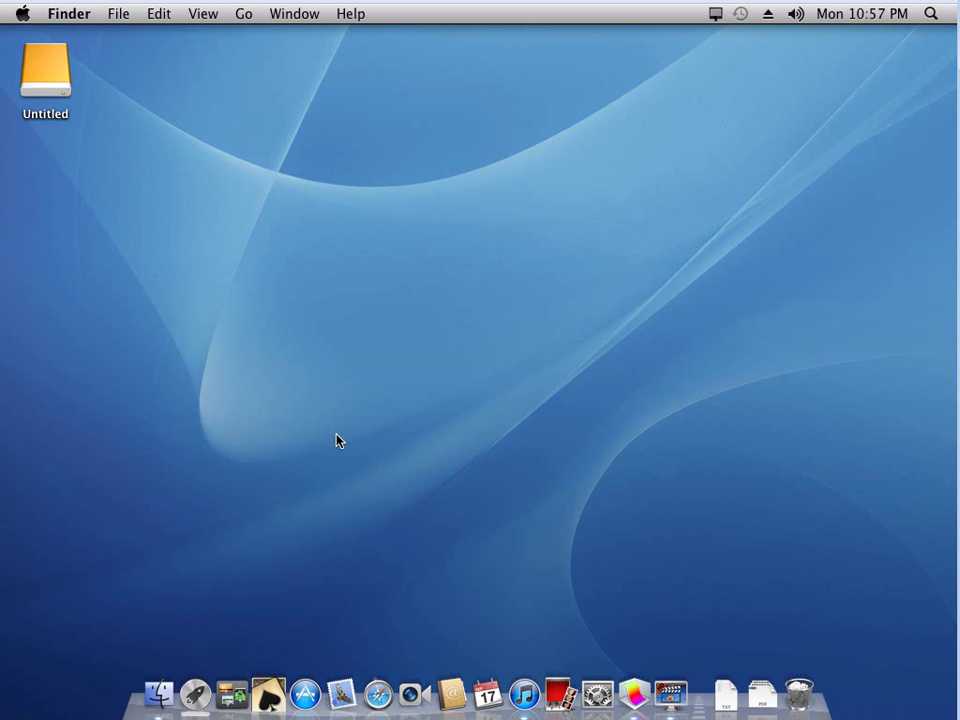
# - Open the ScrollSaw Workshop Pattern Designer page in Safari on the Mac
pyautogui.click(376, 672)
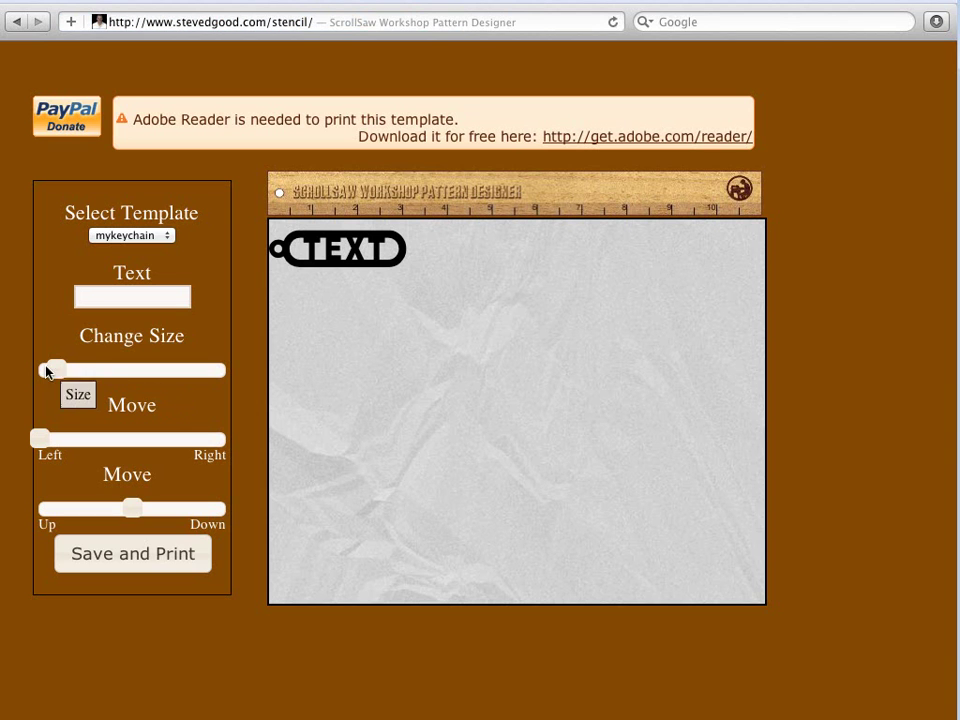
# - Enlarge the default keychain pattern to about 8 inches long and generate its PDF
pyautogui.moveTo(62, 375); pyautogui.dragTo(94, 379)
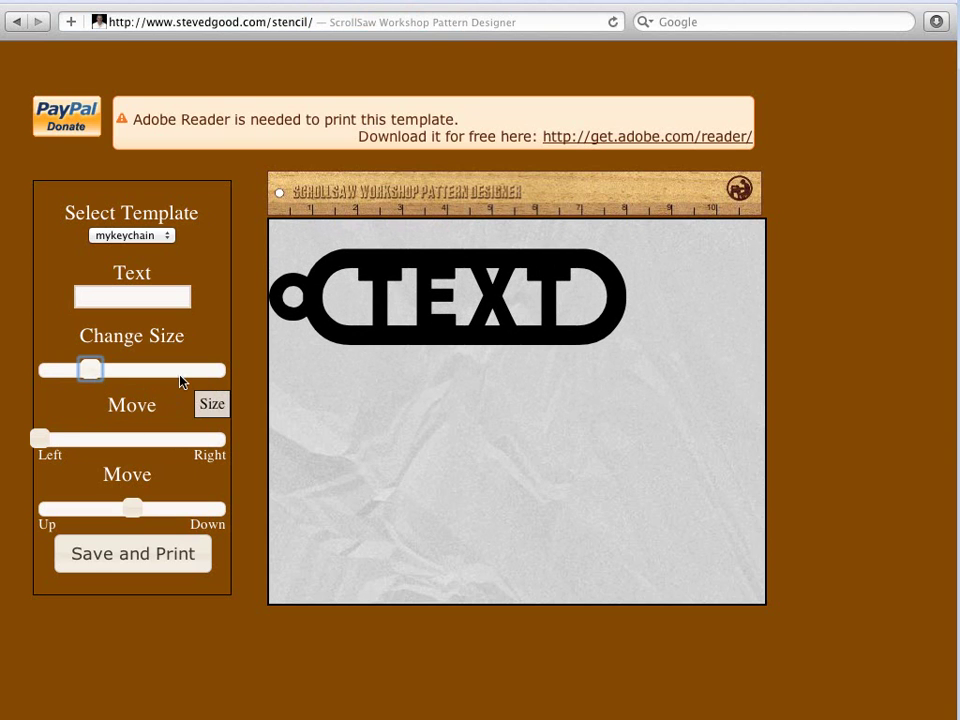
pyautogui.click(122, 565)
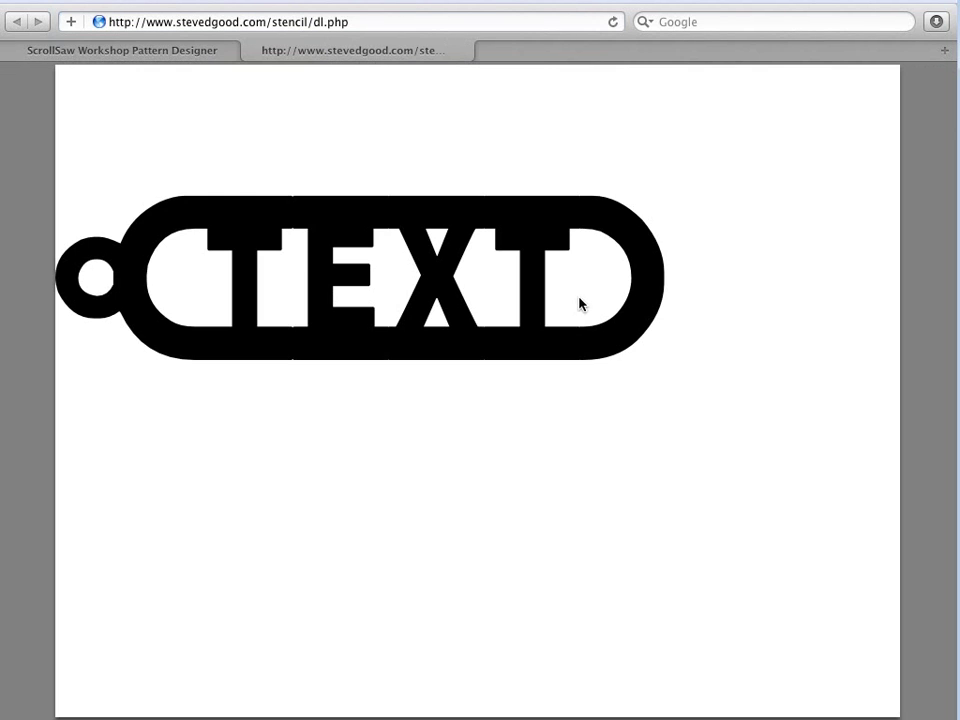
# - Open the generated keychain PDF in Preview, look at the available save and print commands, and close the document
pyautogui.moveTo(465, 519)
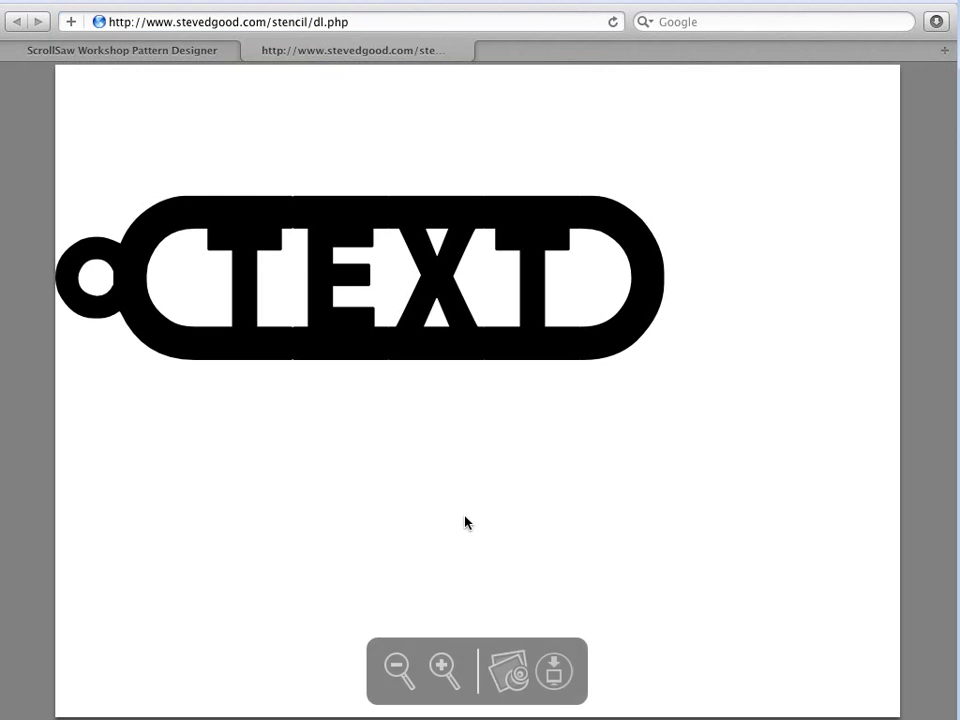
pyautogui.click(510, 678)
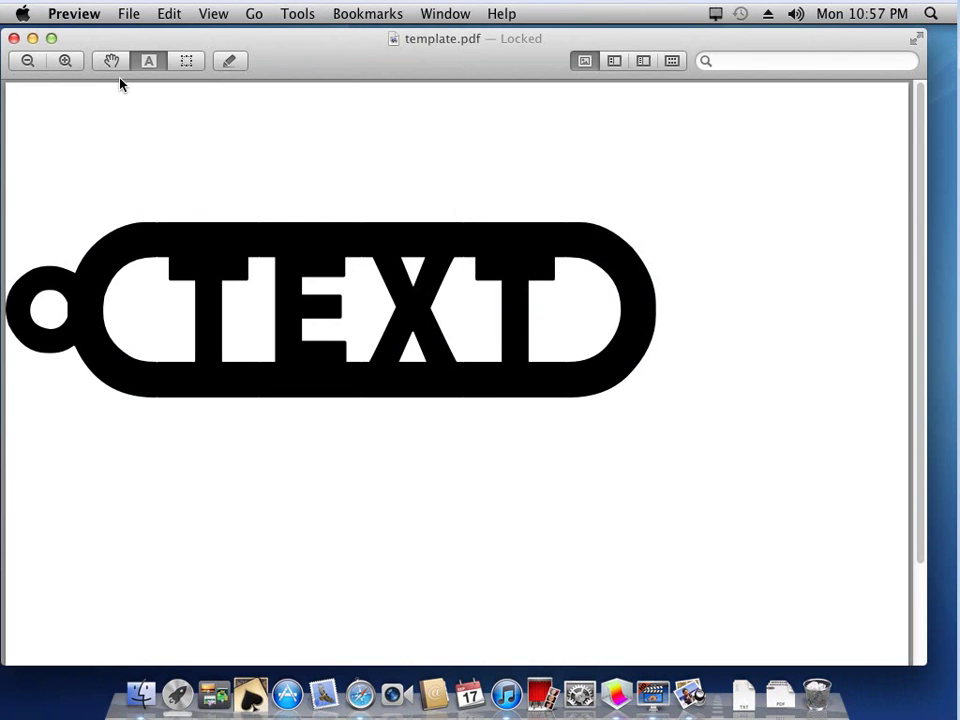
pyautogui.click(129, 14)
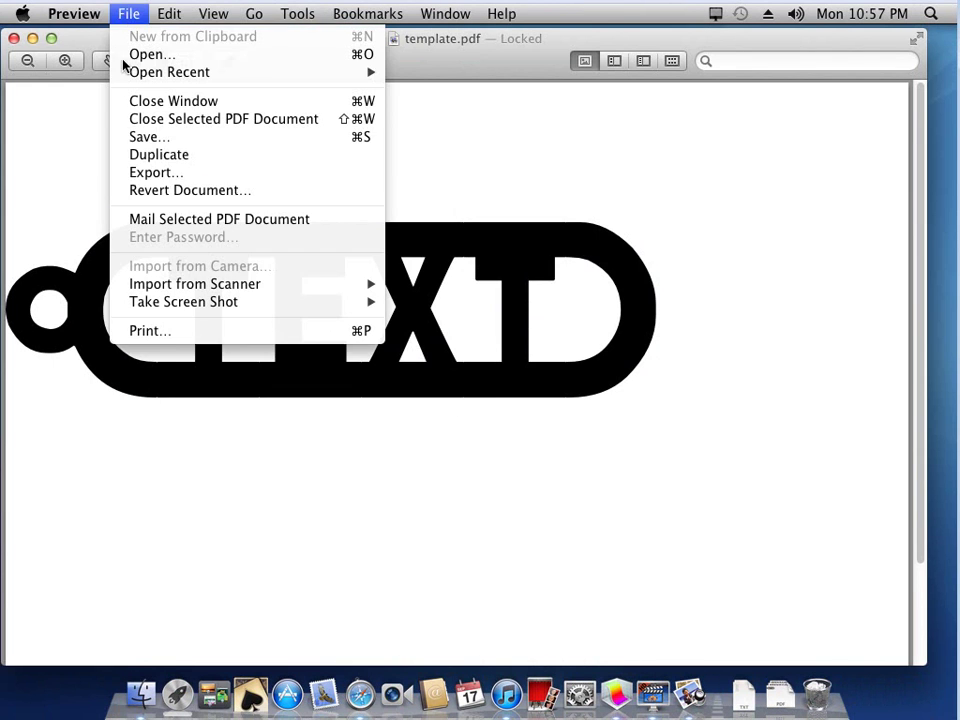
pyautogui.click(432, 500)
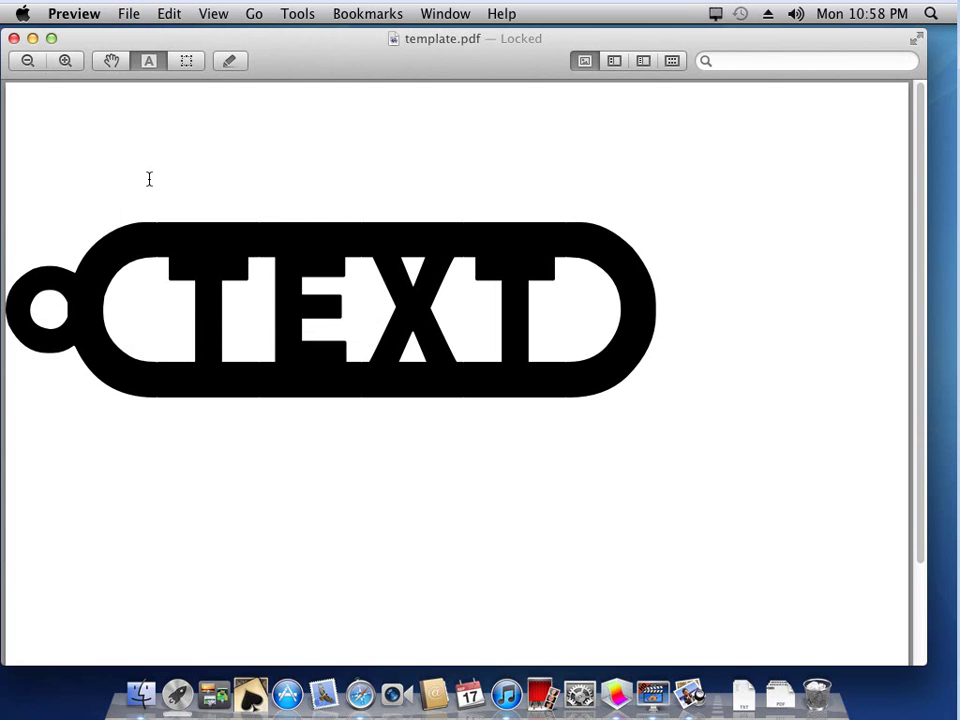
pyautogui.click(14, 38)
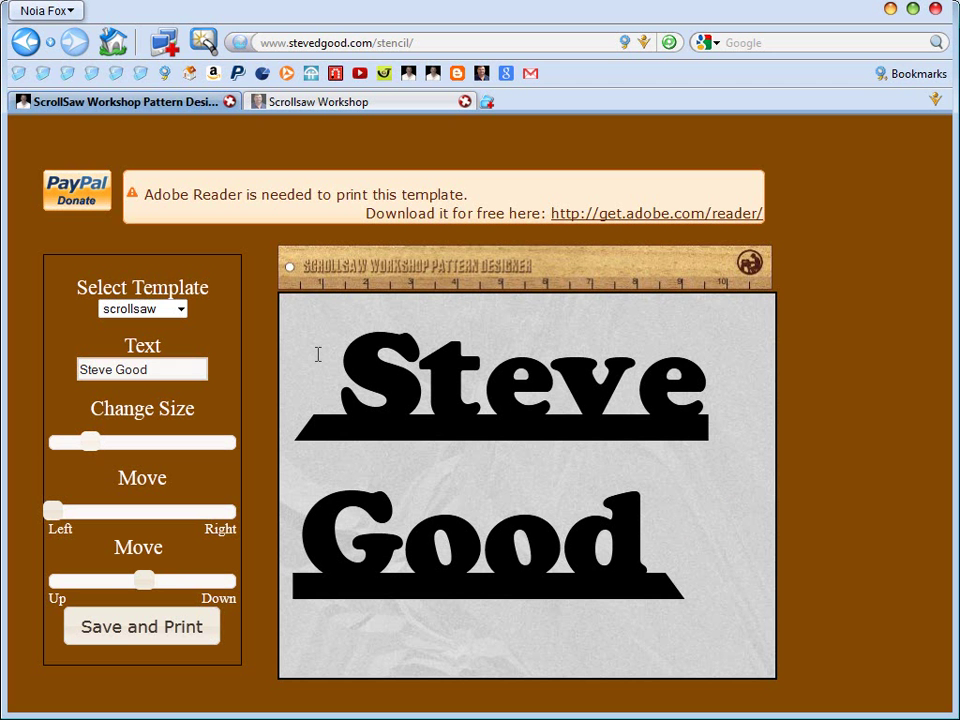
# - In Firefox, shrink the name sign to fit on one line, then view the PayPal donation page and return to the designer
pyautogui.moveTo(99, 454); pyautogui.dragTo(80, 456)
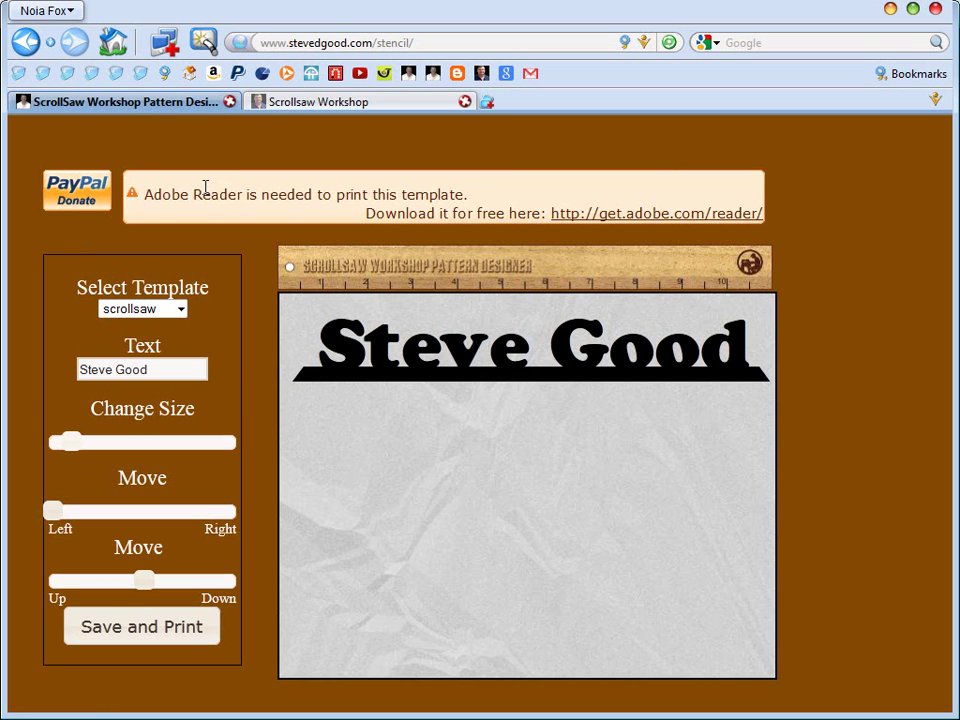
pyautogui.click(80, 202)
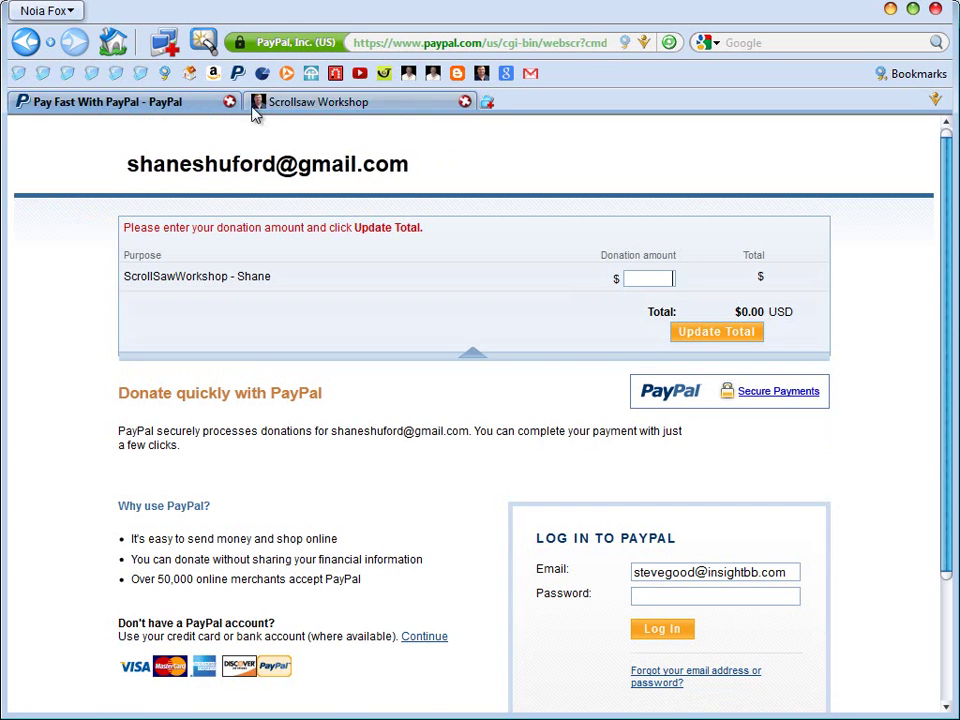
pyautogui.click(26, 41)
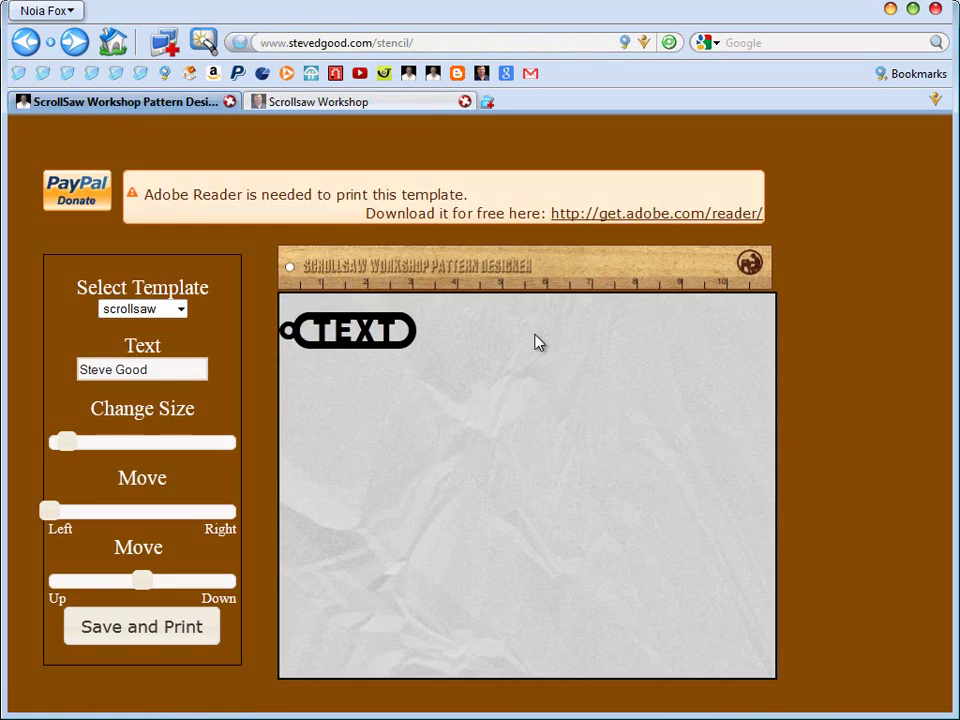